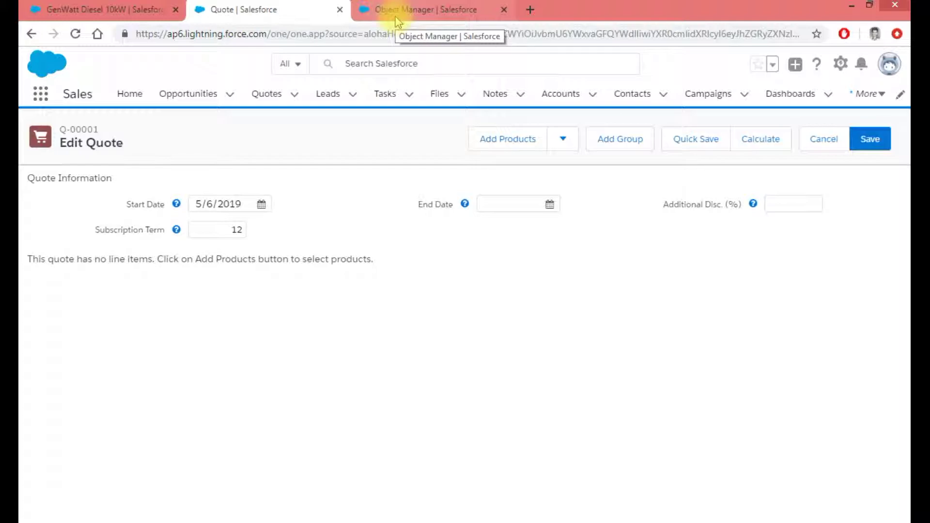
- Find the Quote (SBQQ__Quote__c) object in Object Manager and view its Field Sets
left_click(396, 19)
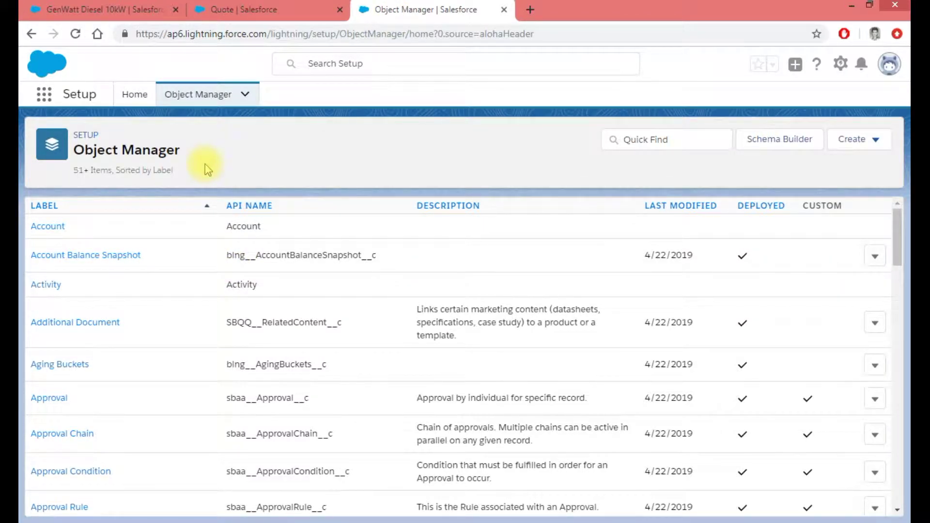
left_click(683, 141)
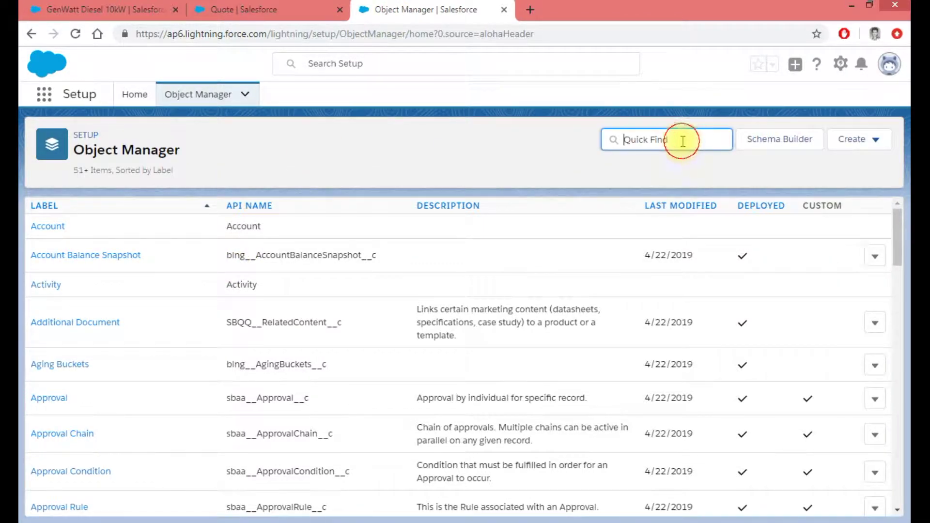
type("quote")
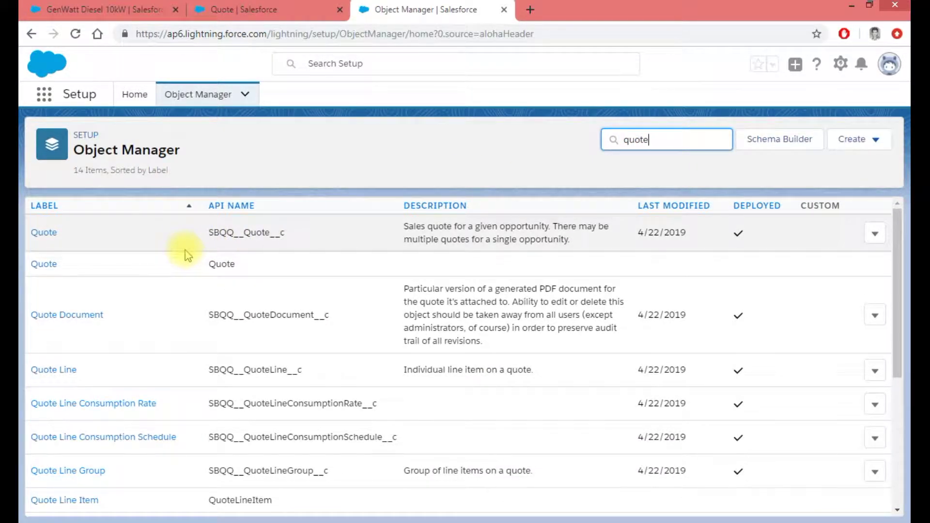
left_click(43, 232)
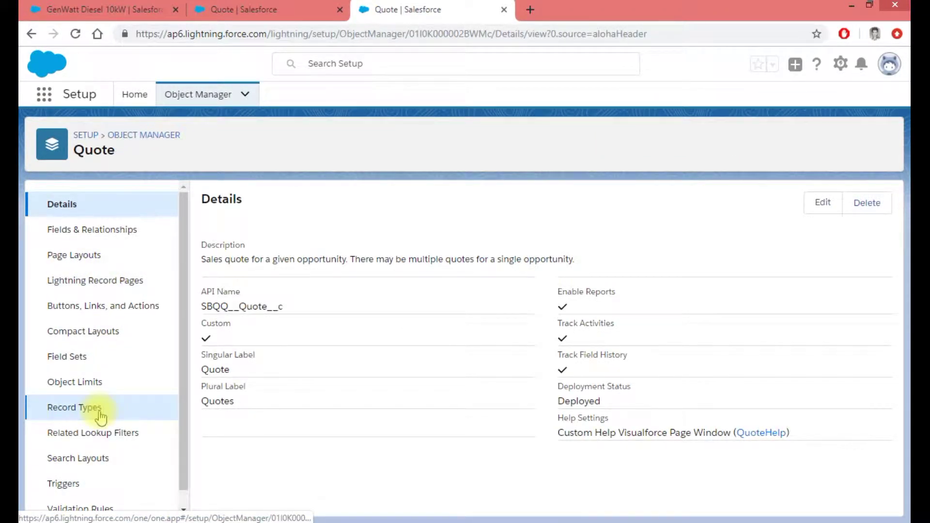
left_click(78, 357)
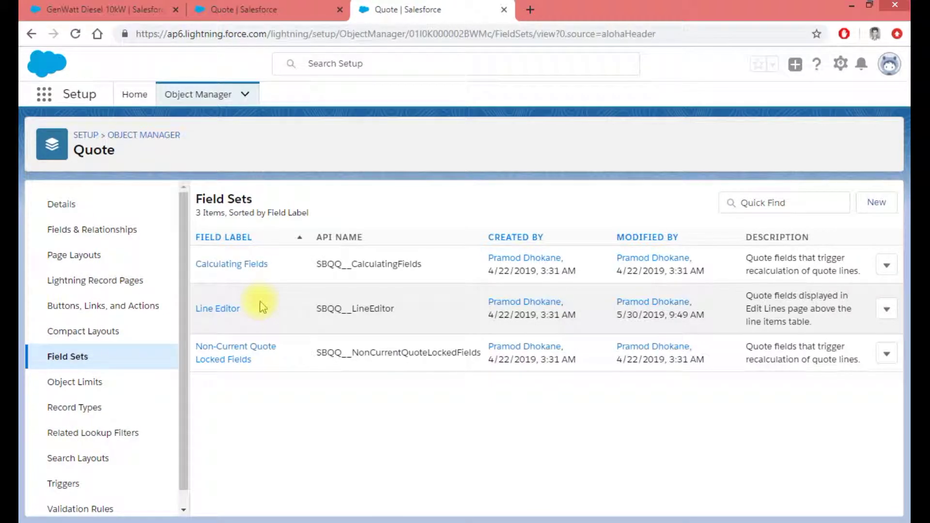
- Add Target Customer Amount to the Line Editor field set and save
left_click(227, 311)
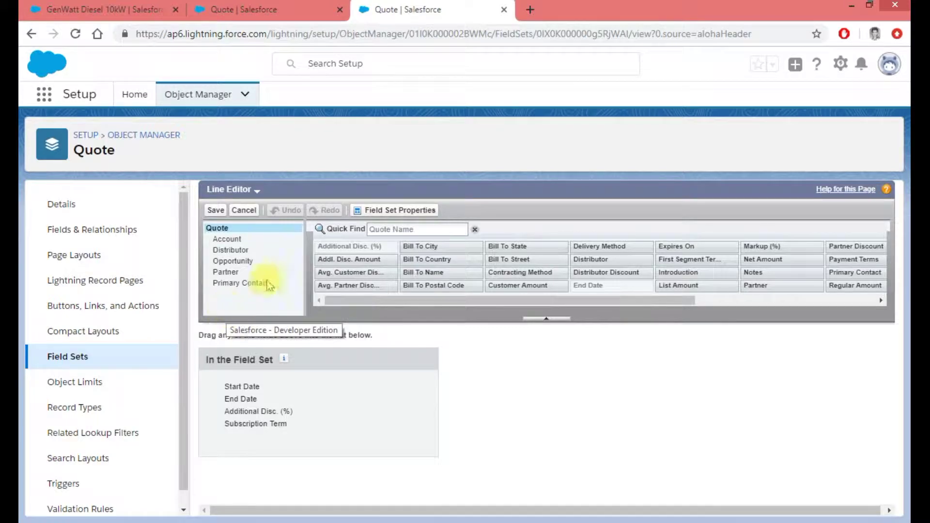
left_click(400, 230)
type("tar")
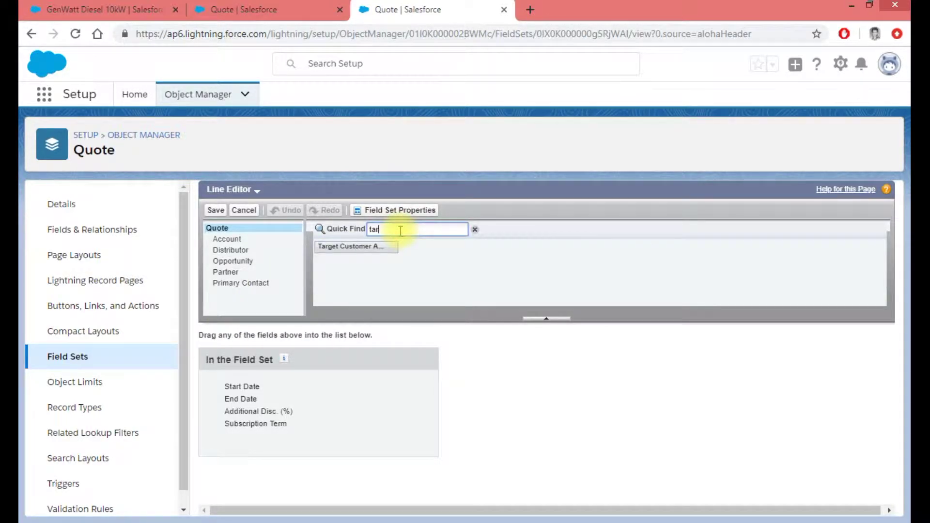
type("get")
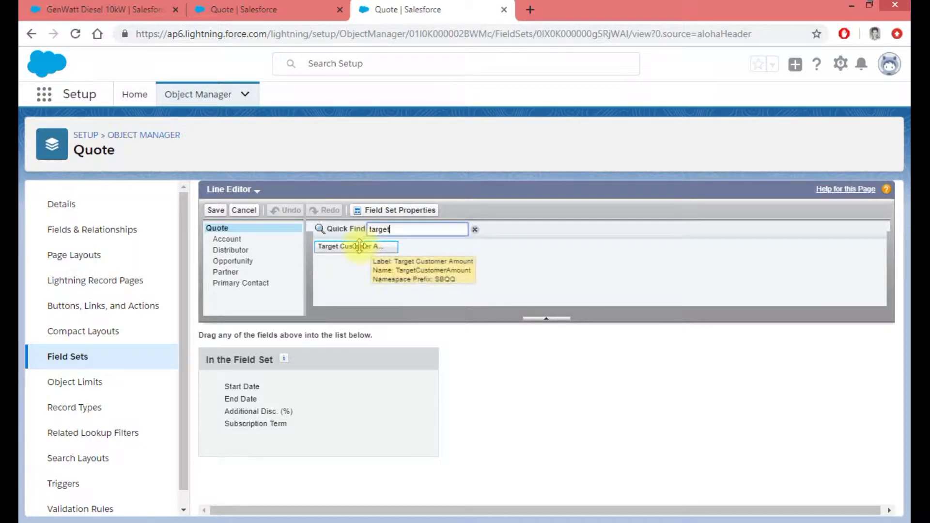
left_click_drag(359, 246, 281, 431)
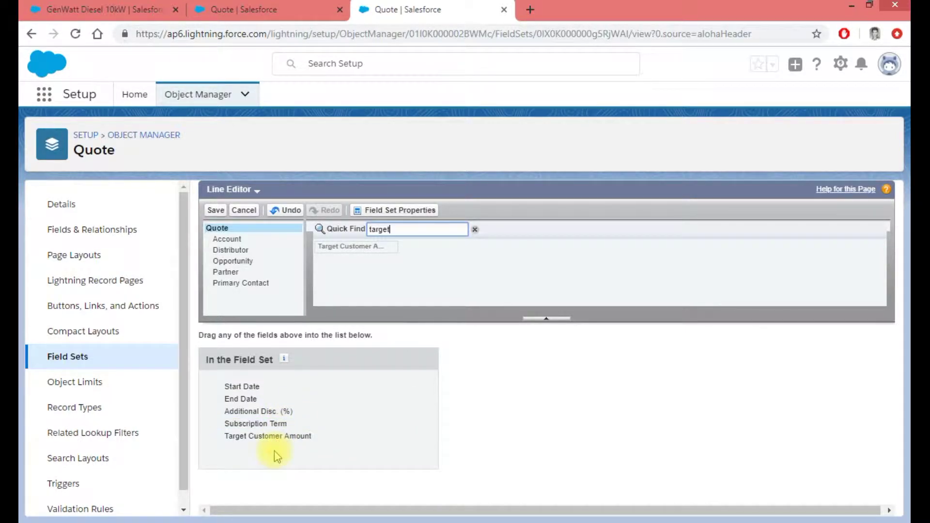
left_click(214, 210)
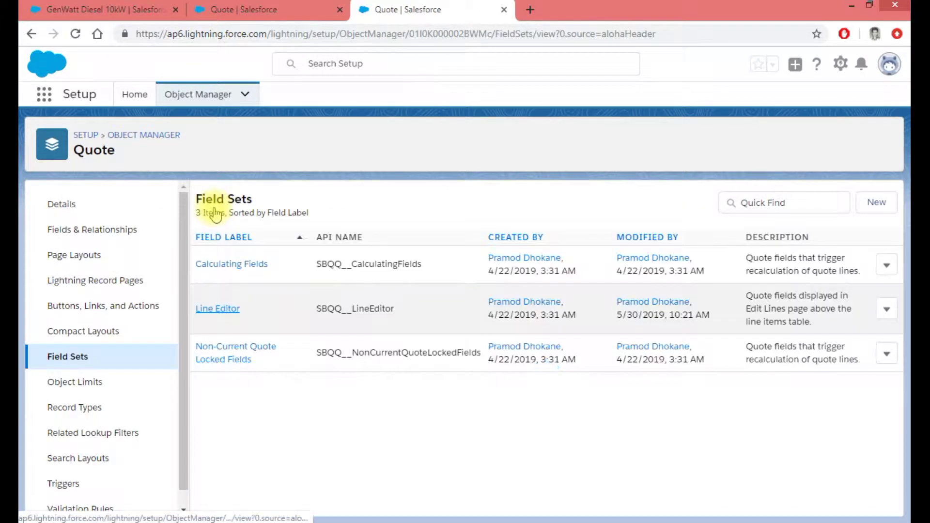
- Reload quote Q-00001's edit page so the Target Customer Amount field shows
left_click(223, 10)
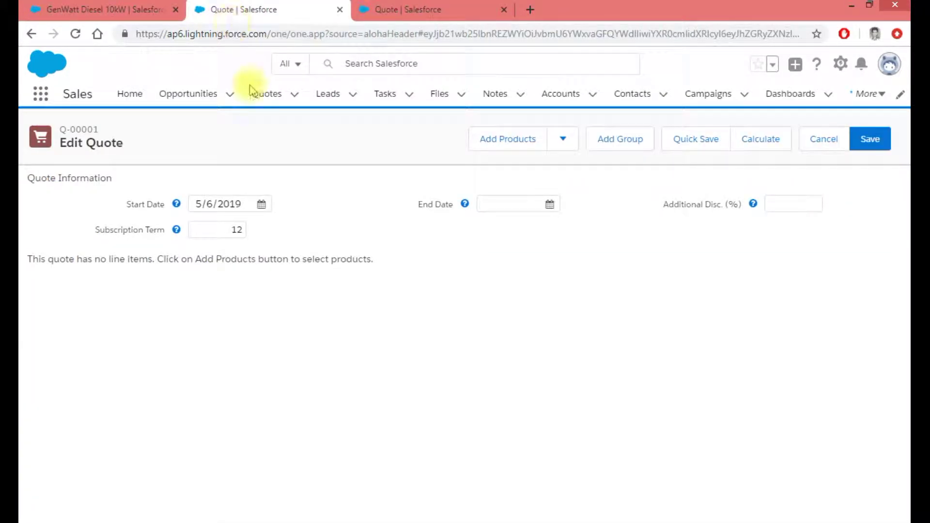
left_click(75, 34)
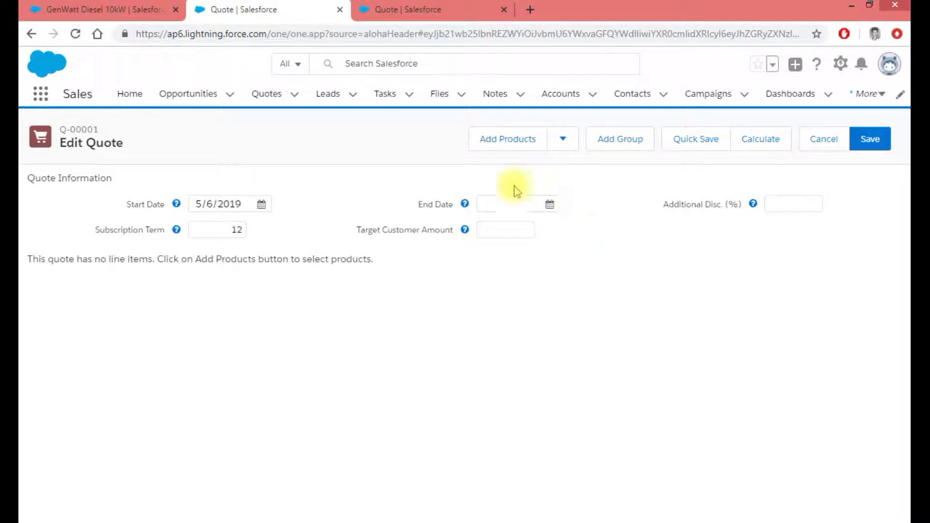
- Add the GenWatt Diesel 10/200/1000kW, Propane 100/500/1500kW and Gasoline 300/750/2000kW products to the quote
left_click(499, 140)
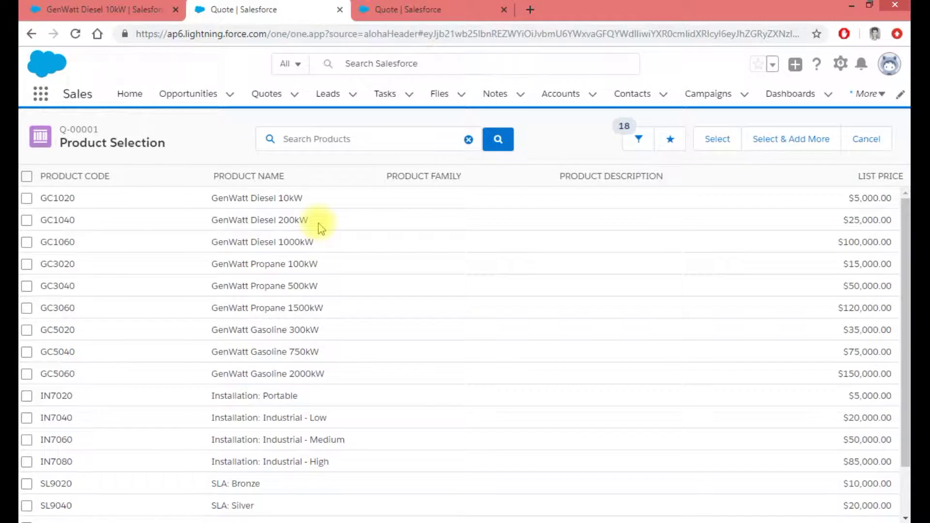
left_click(27, 199)
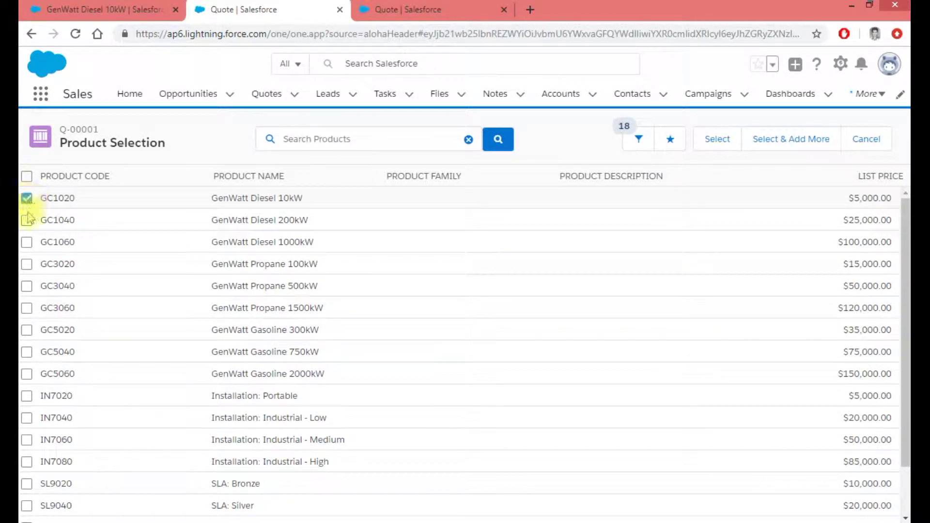
left_click(27, 220)
left_click(27, 243)
left_click(26, 264)
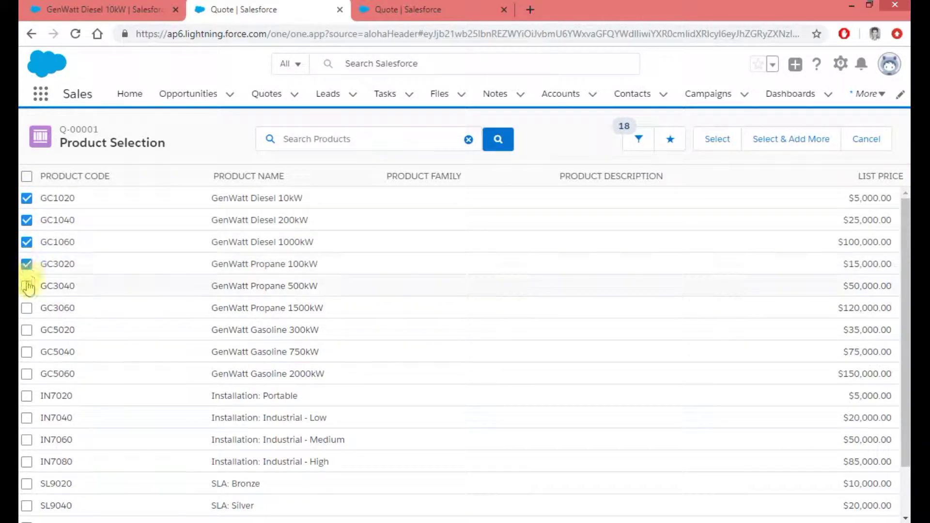
left_click(26, 286)
left_click(27, 308)
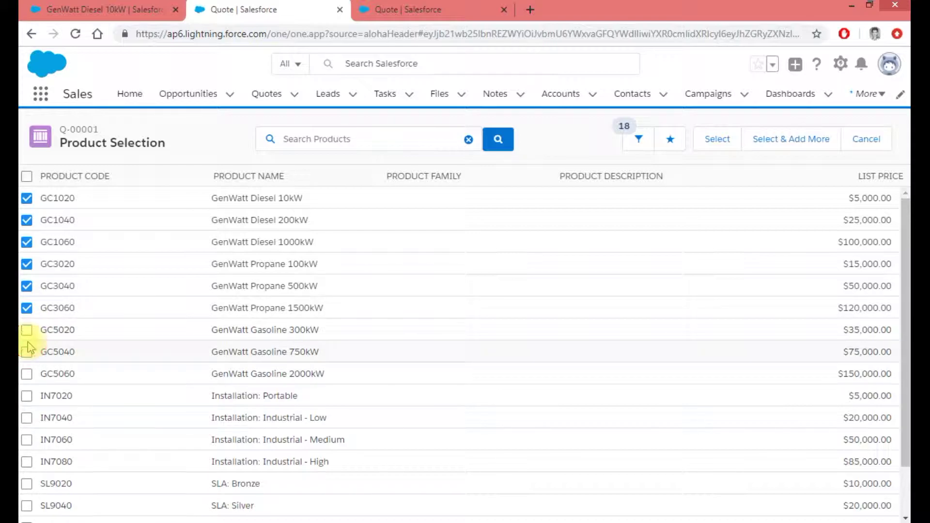
left_click(27, 330)
left_click(26, 352)
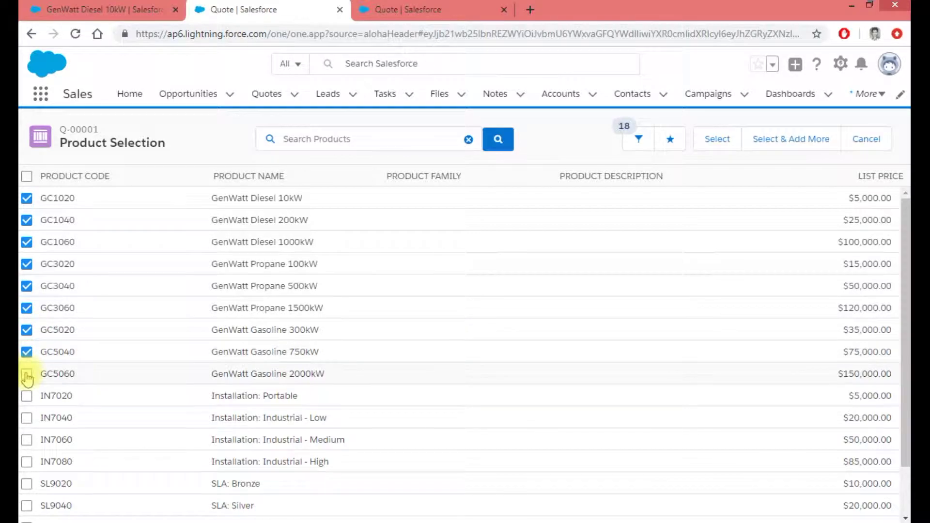
left_click(27, 373)
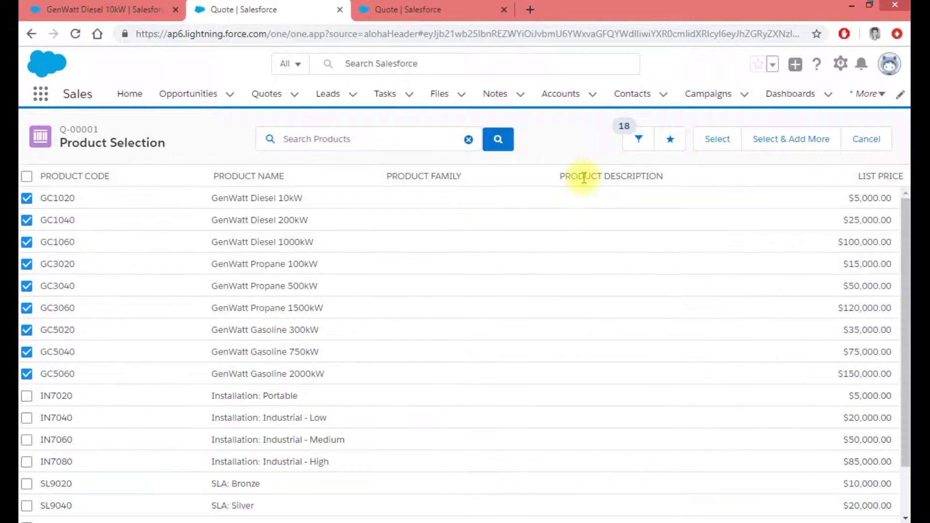
left_click(725, 147)
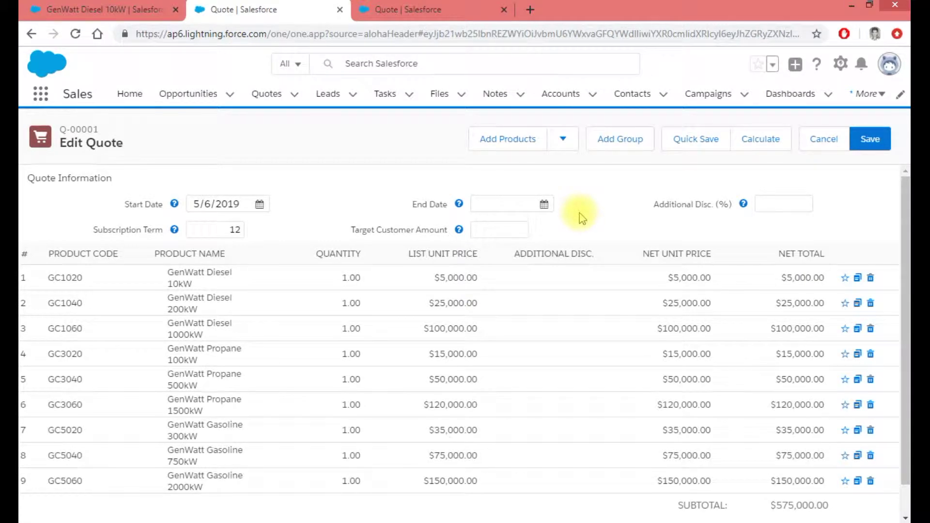
scroll(579, 469, "down", 1)
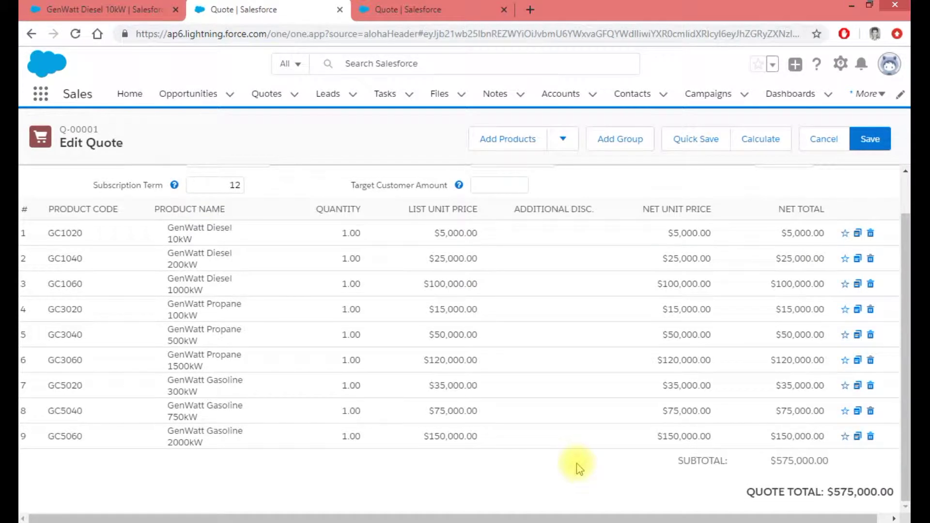
scroll(579, 468, "up", 1)
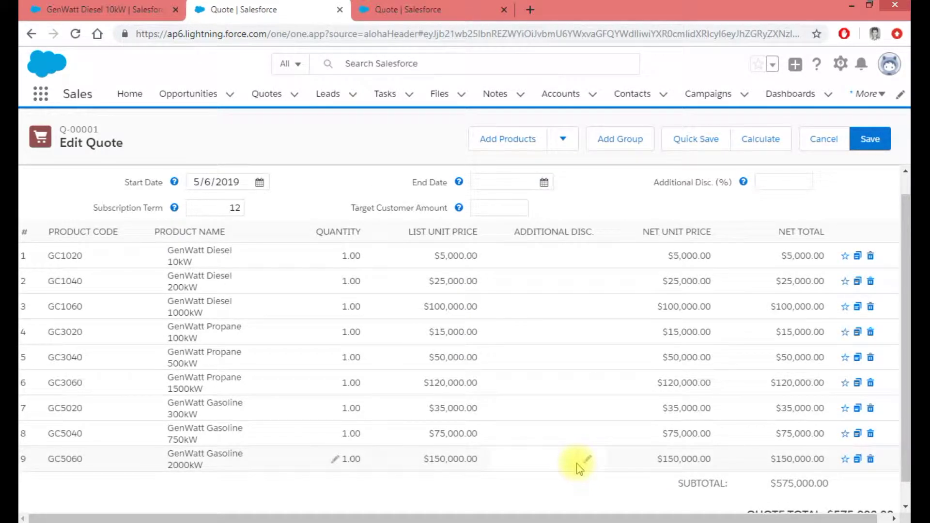
scroll(579, 468, "down", 1)
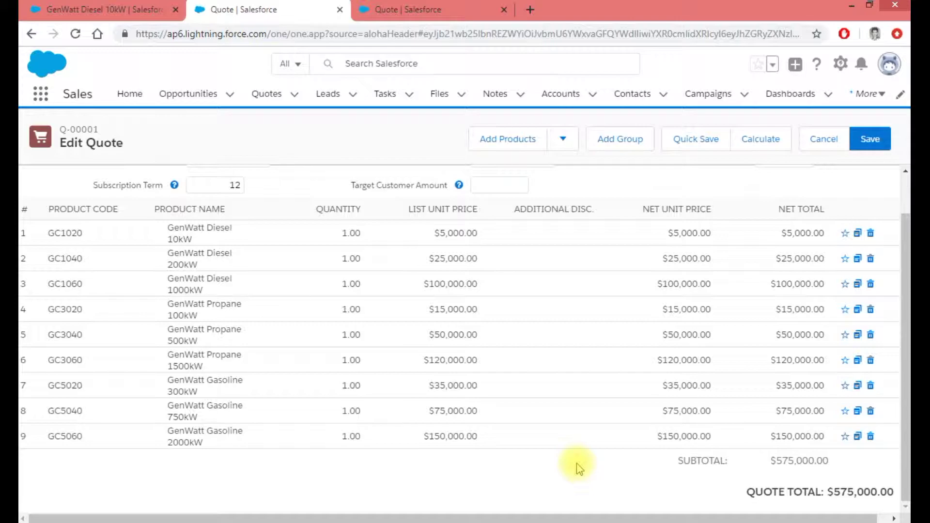
scroll(580, 468, "up", 1)
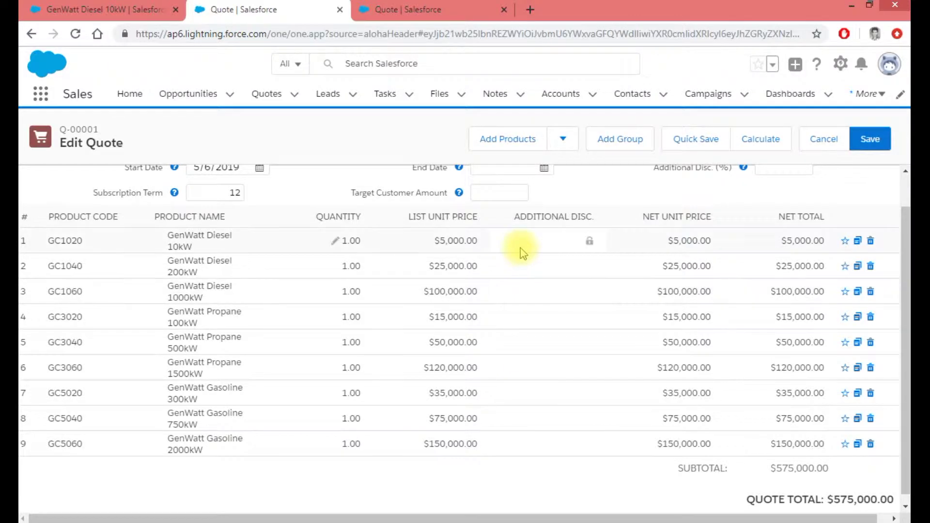
- Enter 500000 as quote Q-00001's Target Customer Amount
left_click(509, 193)
type("500")
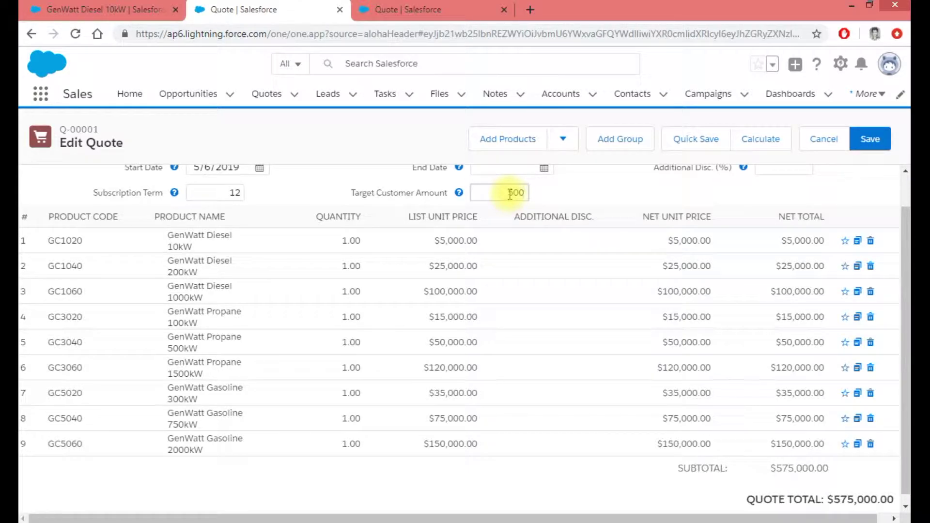
type("00")
type("0")
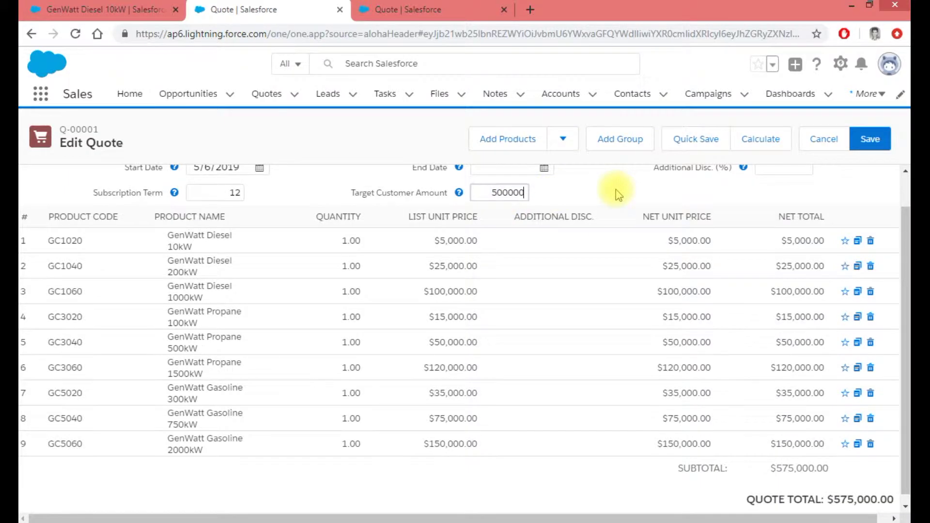
scroll(618, 195, "up", 1)
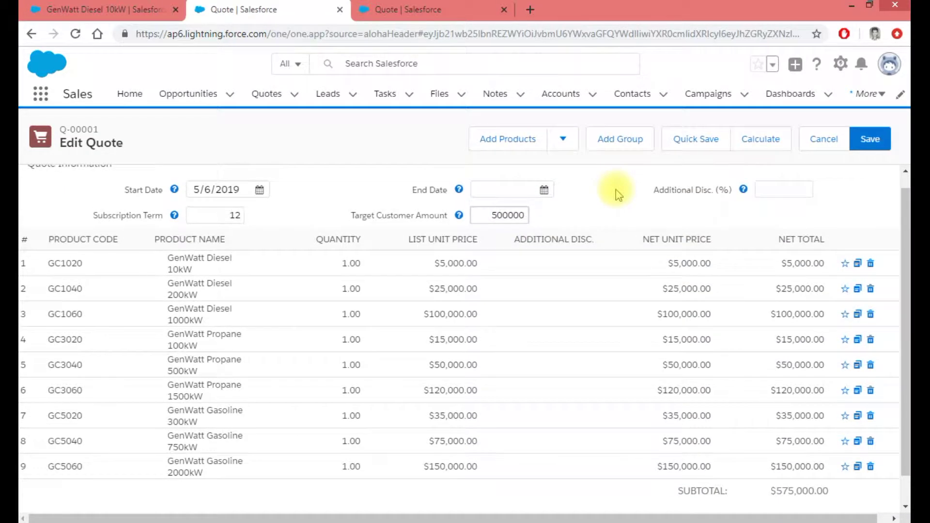
- Calculate the quote and review the line discounts bringing the total to $500,000
left_click(742, 145)
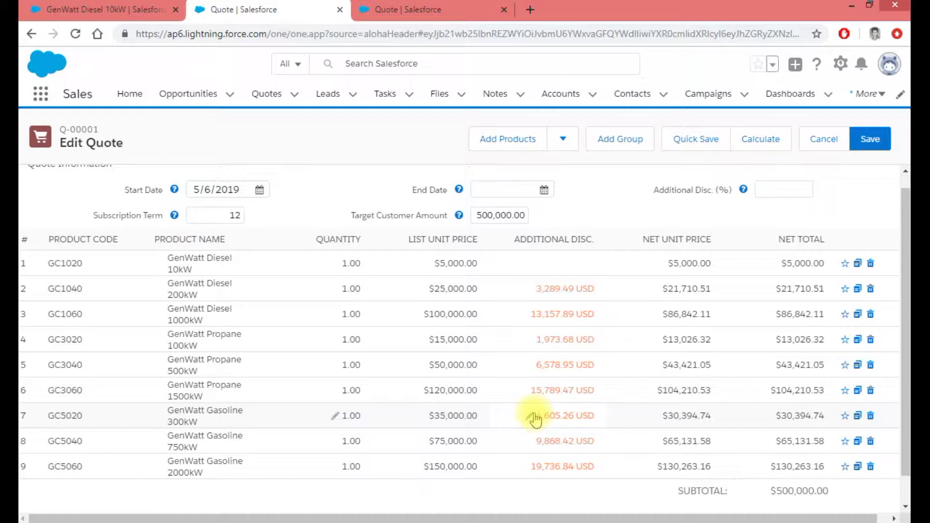
scroll(532, 417, "down", 1)
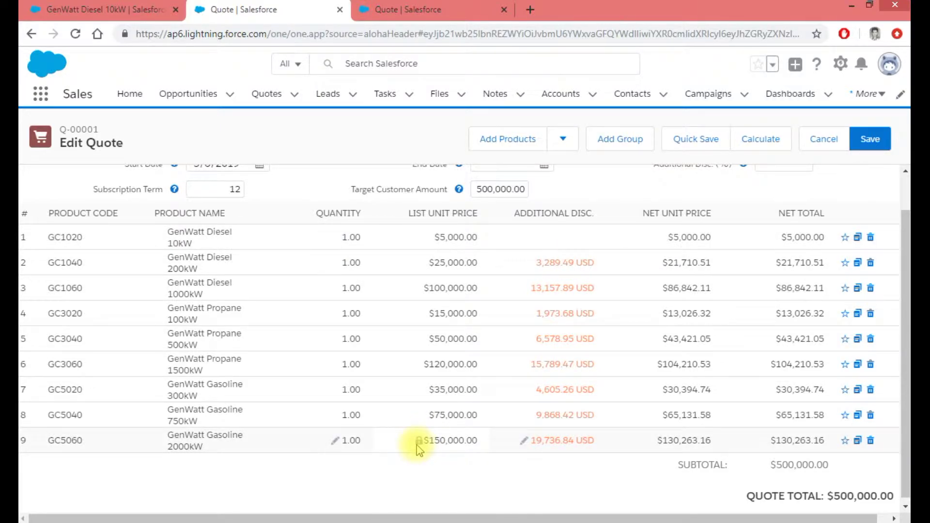
scroll(418, 446, "up", 1)
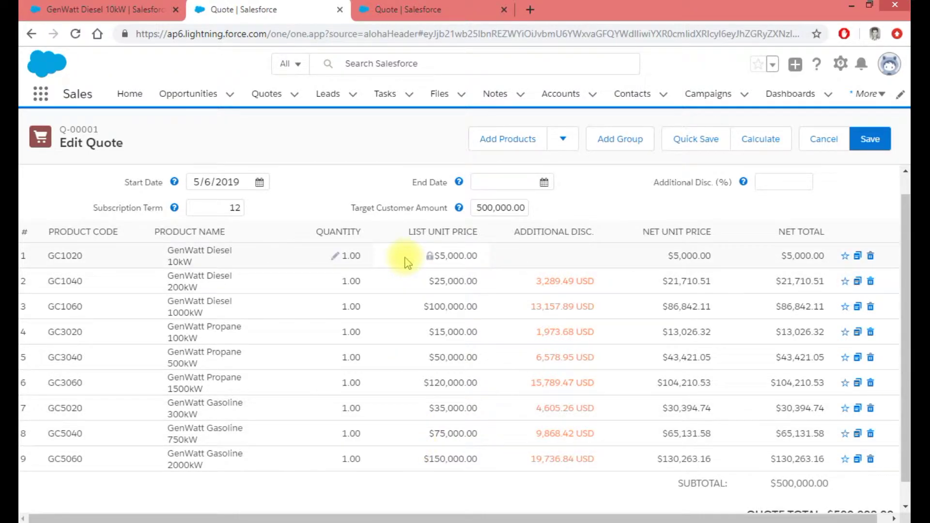
mouse_move(399, 189)
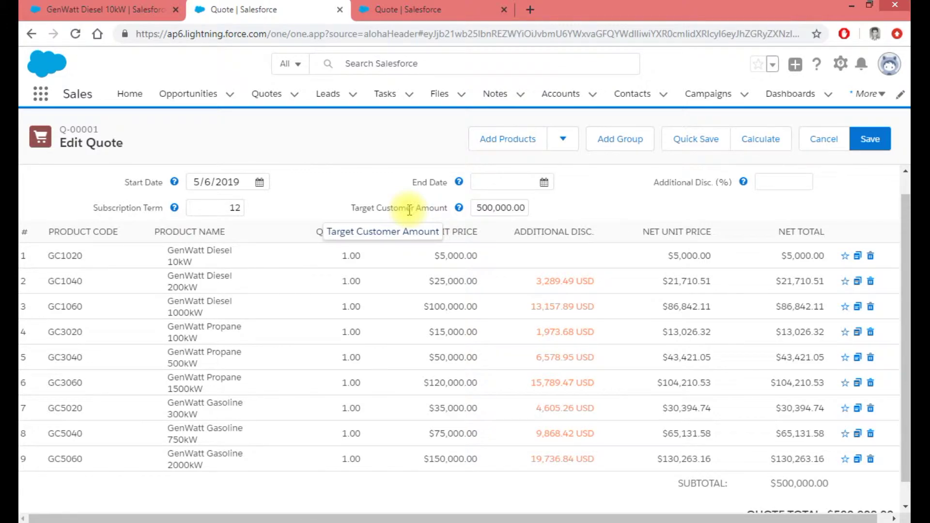
scroll(491, 342, "down", 1)
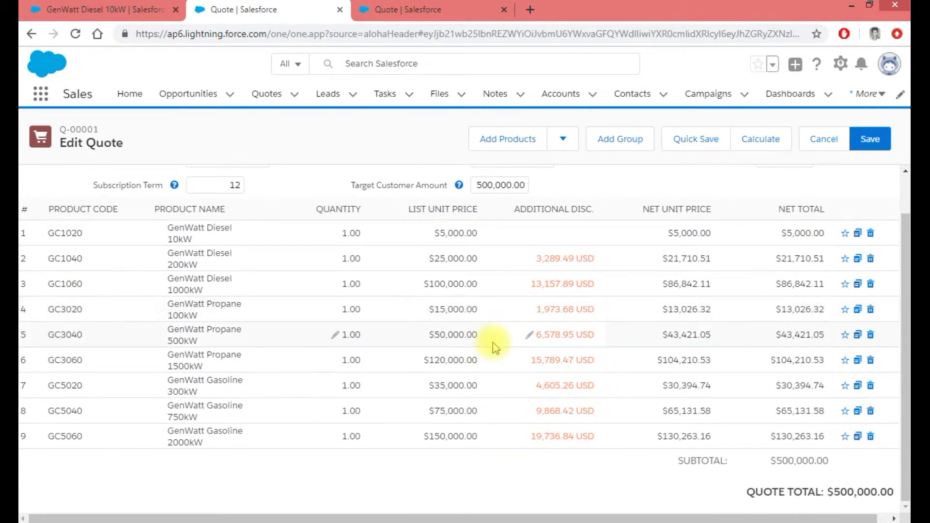